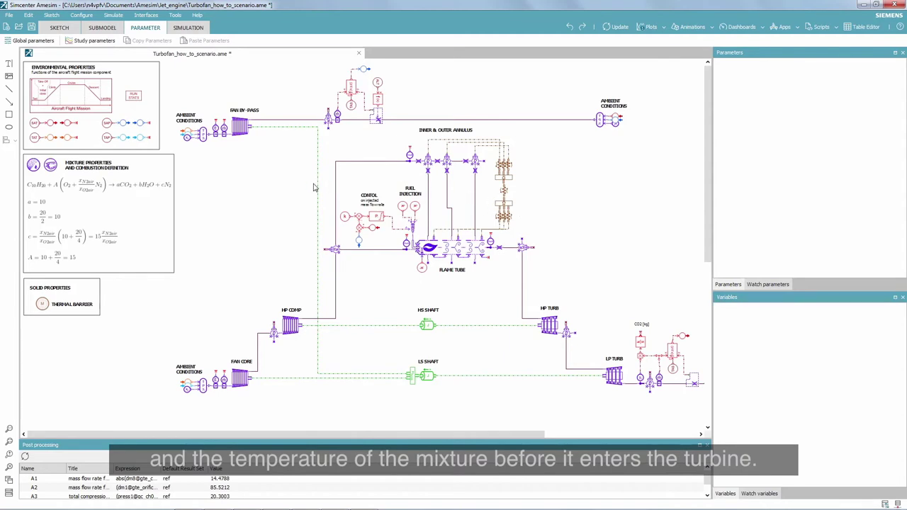
- Select the mixture definition component to show its six species, five elements and NASA gas properties
click(34, 168)
right_click(35, 169)
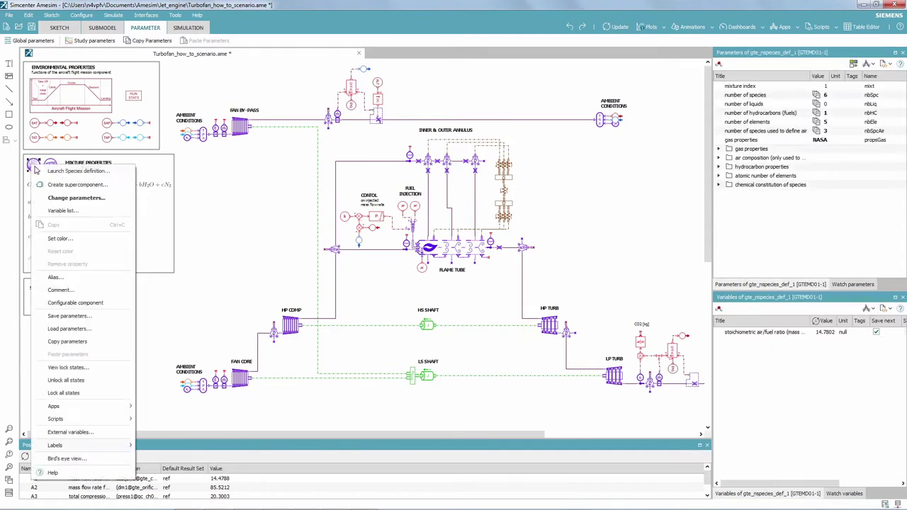
click(43, 171)
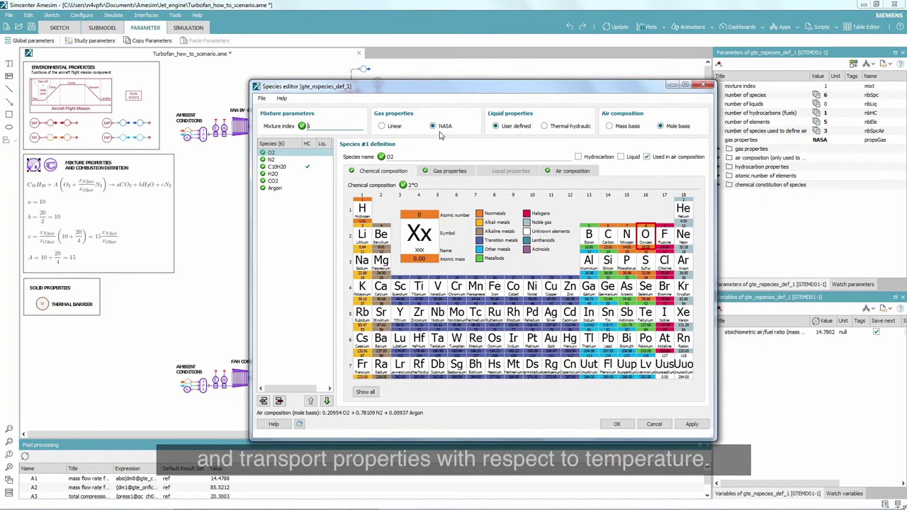
click(702, 86)
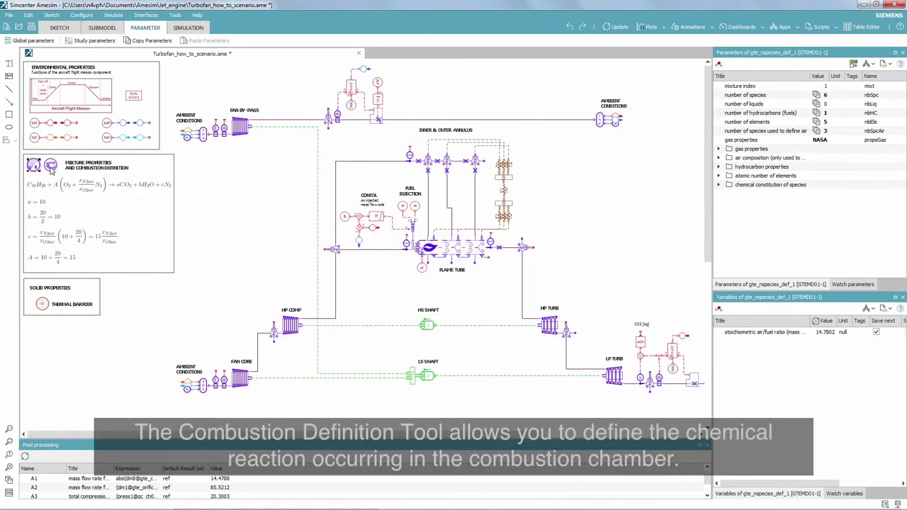
click(51, 165)
- Try an H2O coefficient of 5, then restore 10 so C10H20 + 15 O2 → 10 H2O + 10 CO2 balances
right_click(51, 166)
click(90, 177)
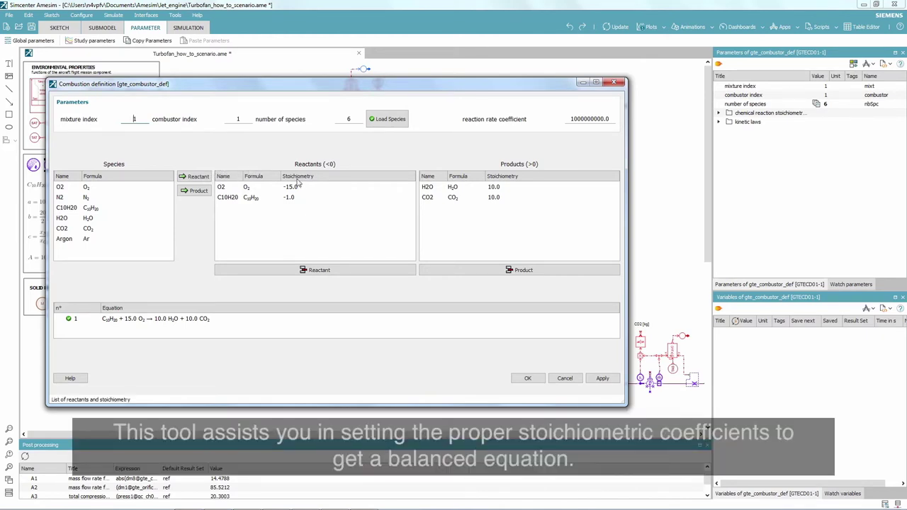
double_click(507, 188)
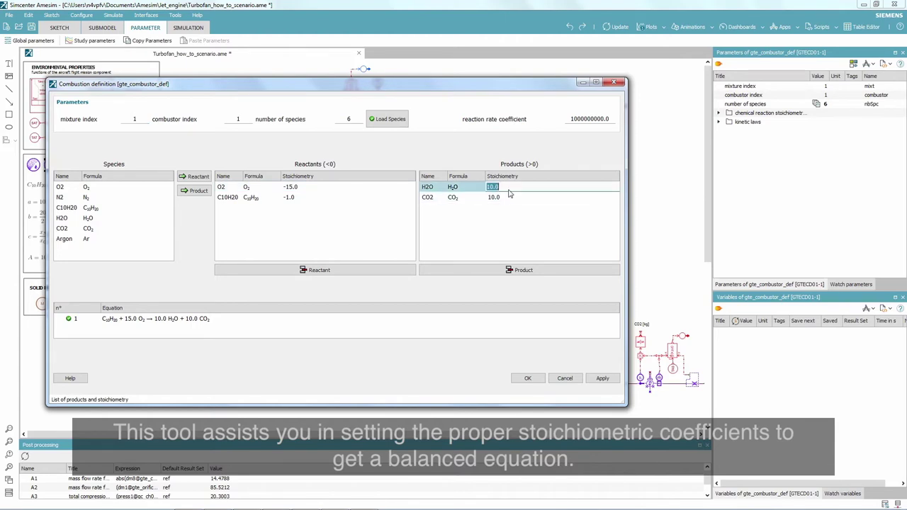
text(5)
key(Return)
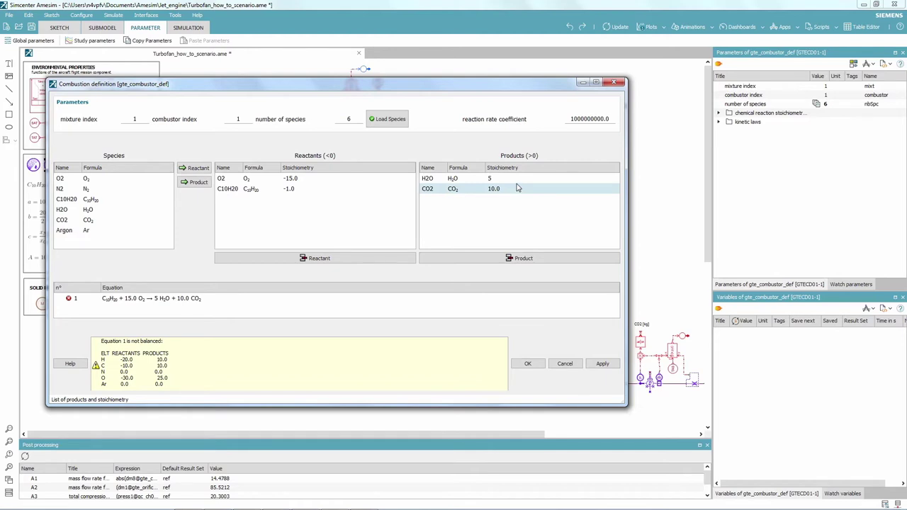
double_click(522, 181)
text(10)
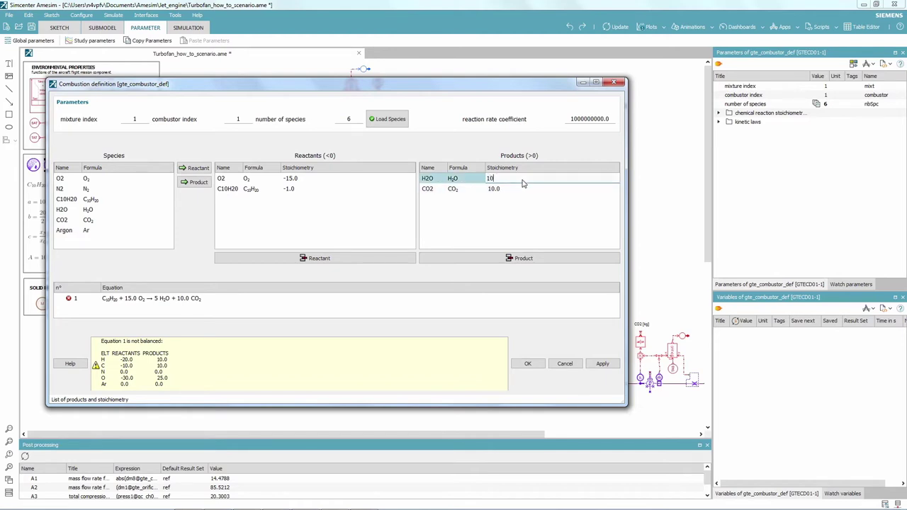
key(Return)
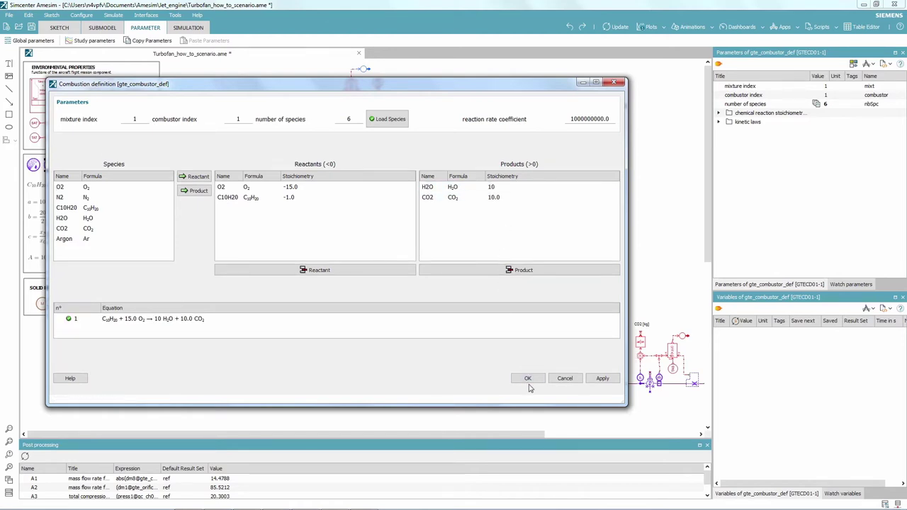
click(529, 378)
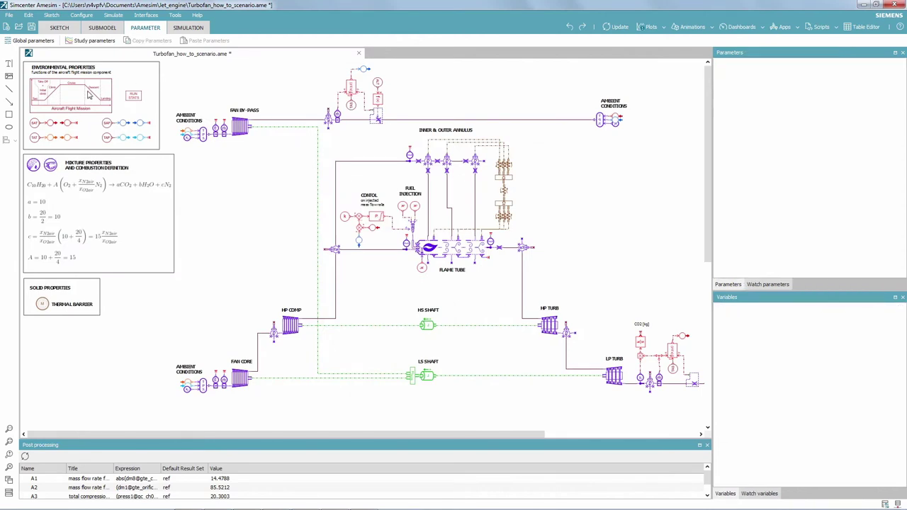
click(89, 95)
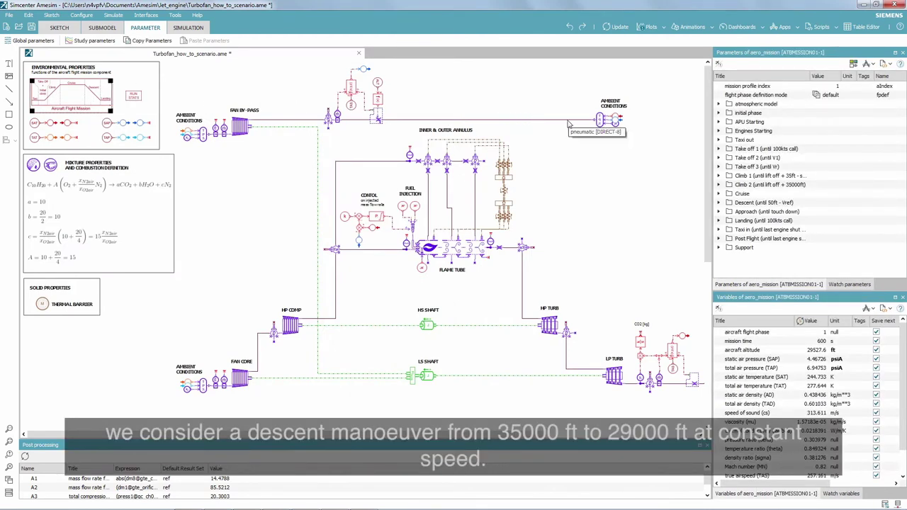
click(719, 113)
click(719, 140)
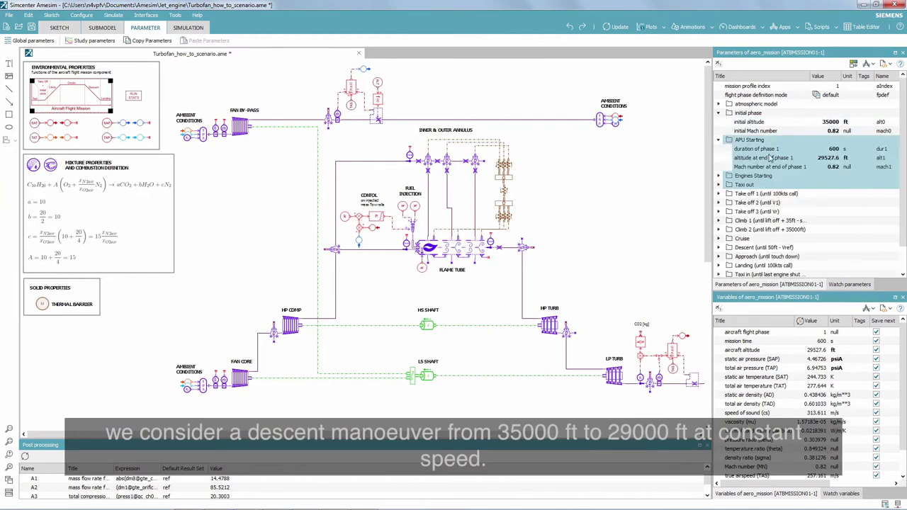
click(739, 158)
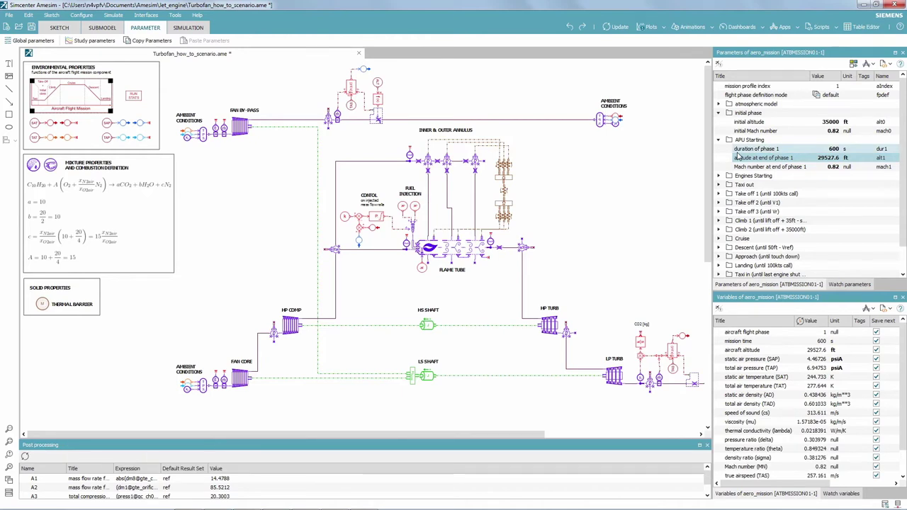
click(302, 190)
click(385, 221)
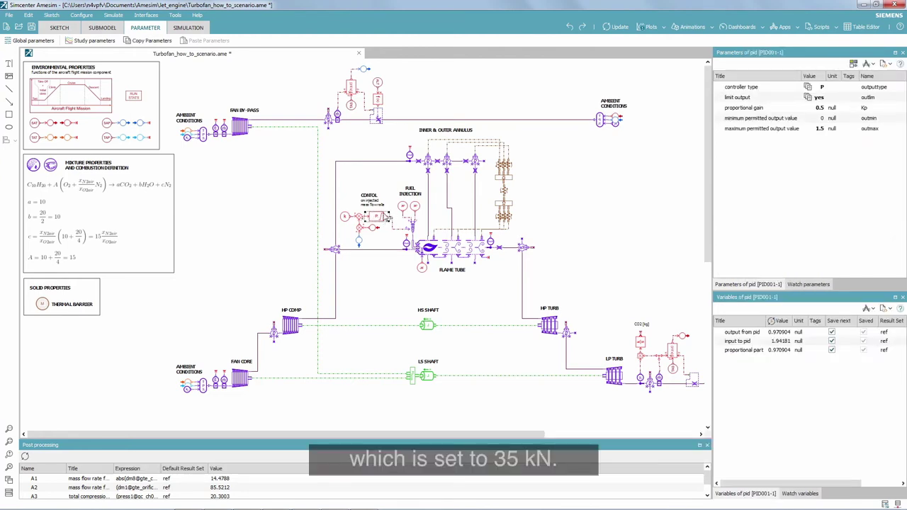
click(344, 218)
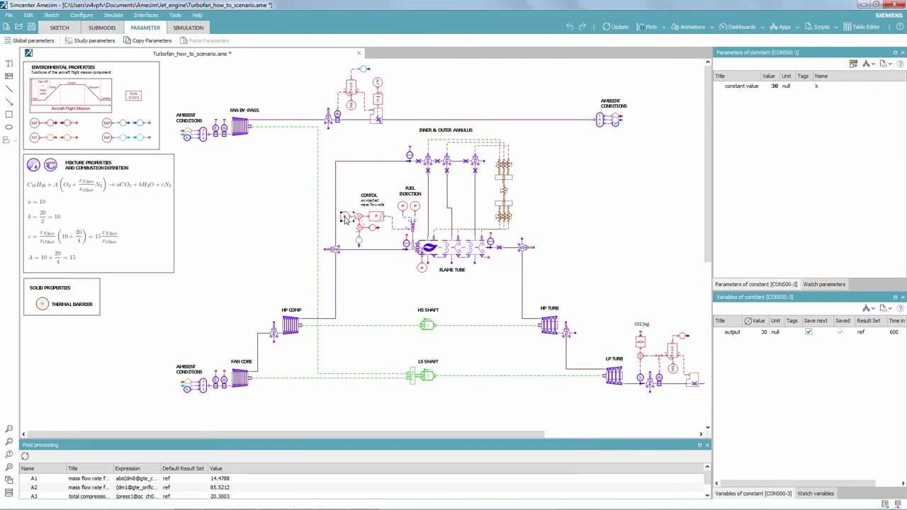
click(309, 277)
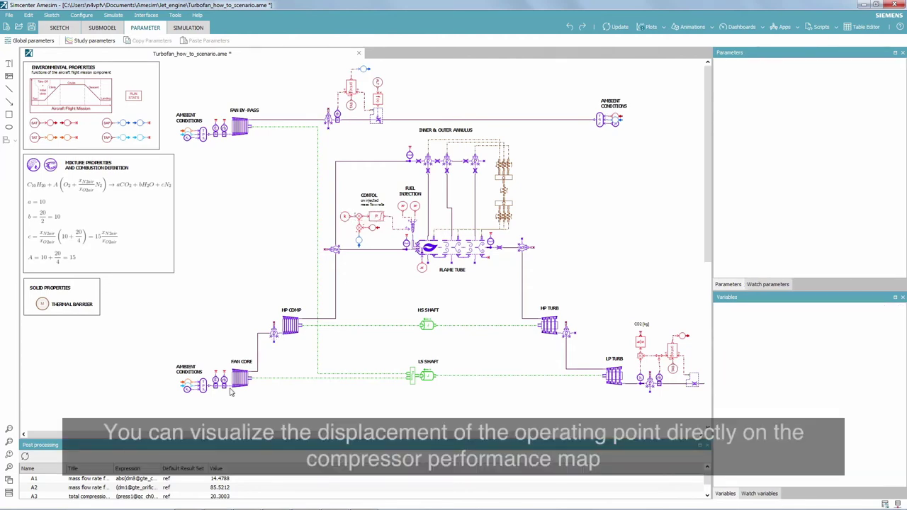
- Zoom into the upper FAN CORE compressor map and move the operating point to 521 s
click(242, 386)
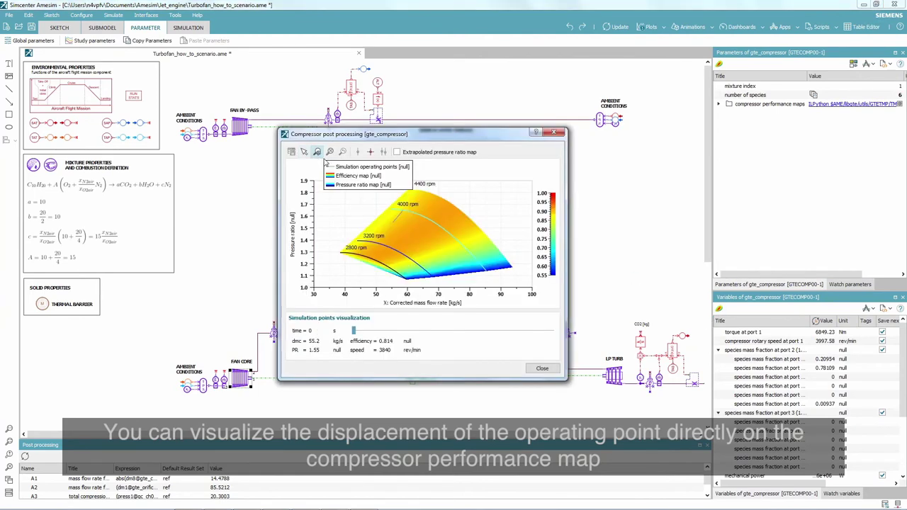
drag(464, 262, 352, 201)
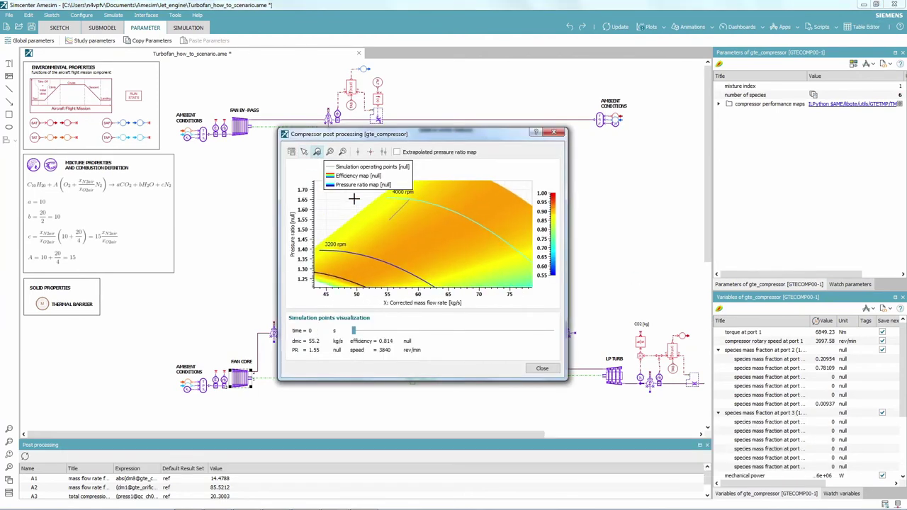
drag(355, 331, 528, 331)
- Show the efficiency map as isolines instead of a colour map, then close the compressor map
double_click(328, 177)
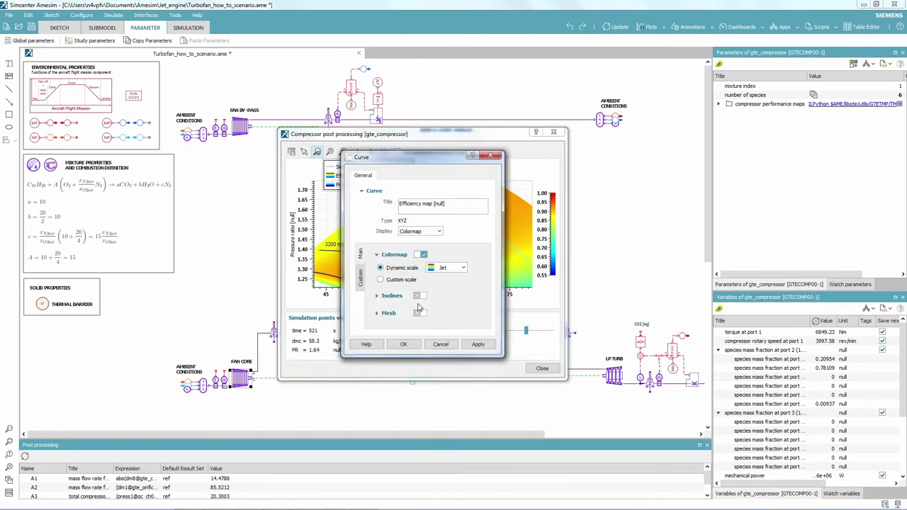
click(422, 254)
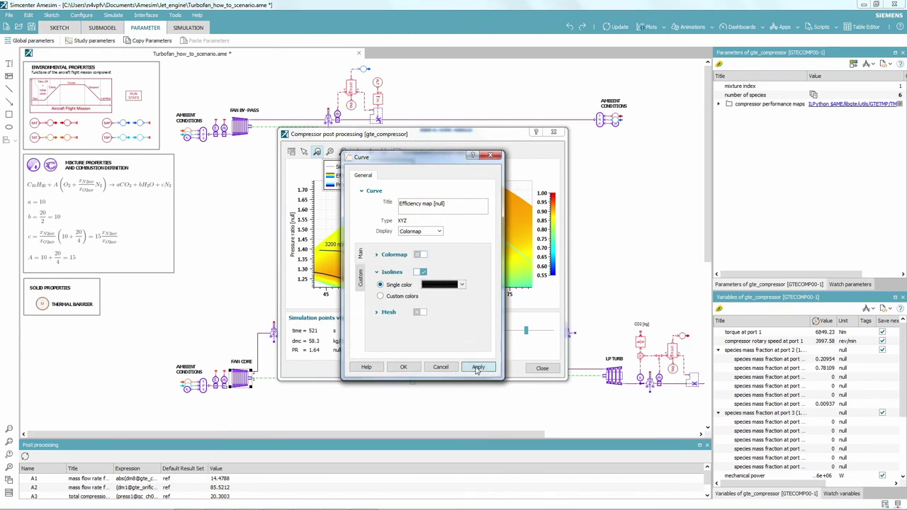
click(479, 367)
click(399, 367)
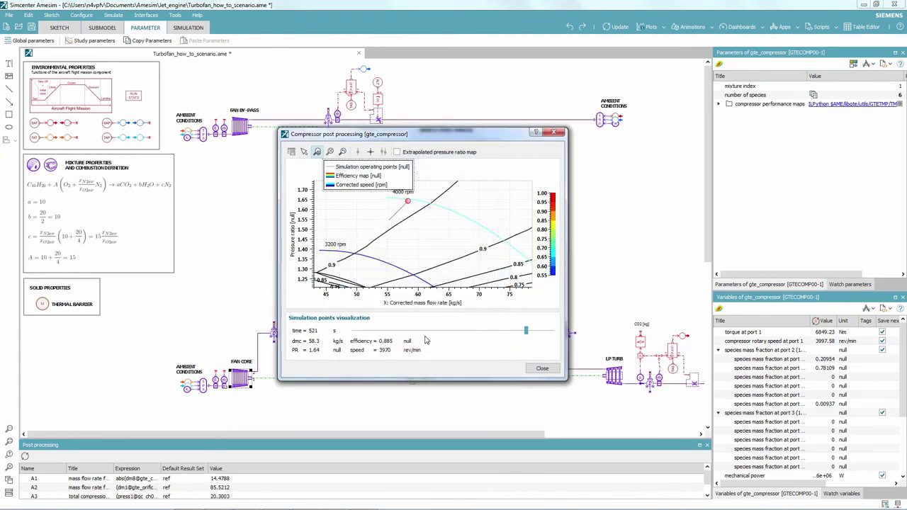
click(555, 133)
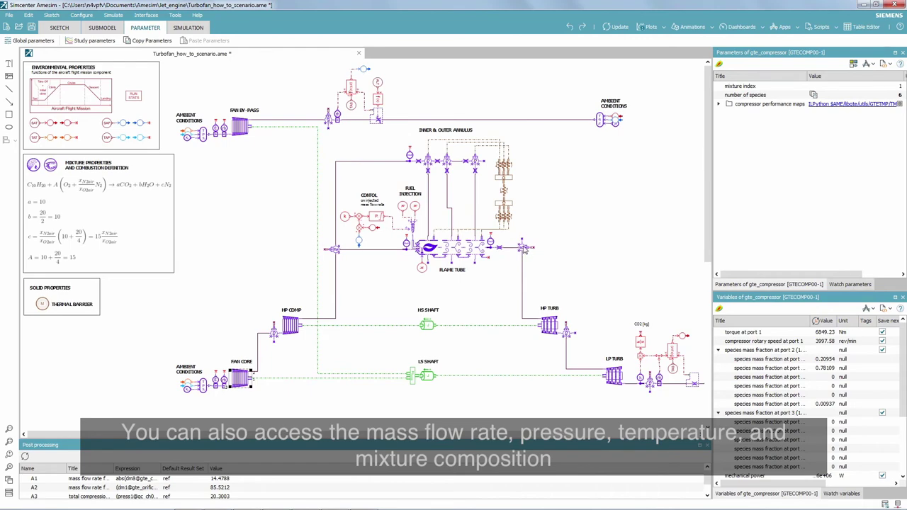
- Select the gc_ch03_8 volume to list its variables, including 1405 K temperature and 8.23 bar pressure
click(524, 249)
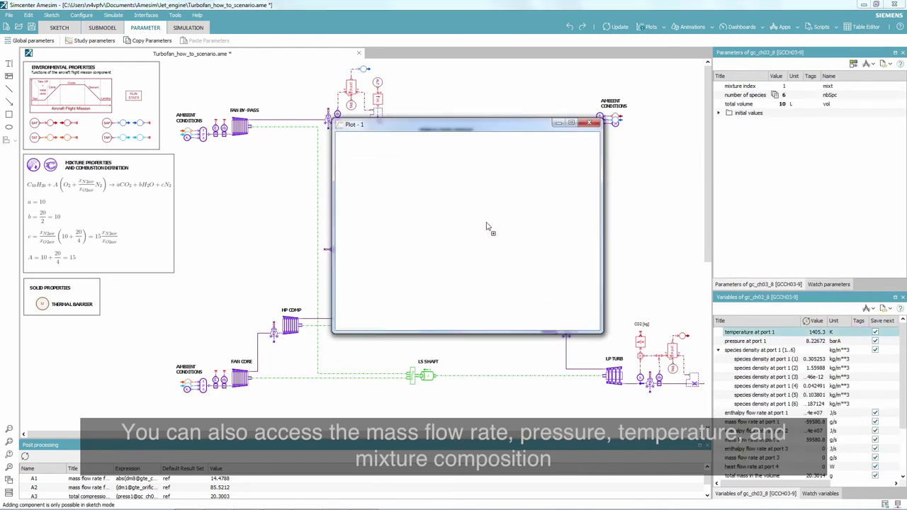